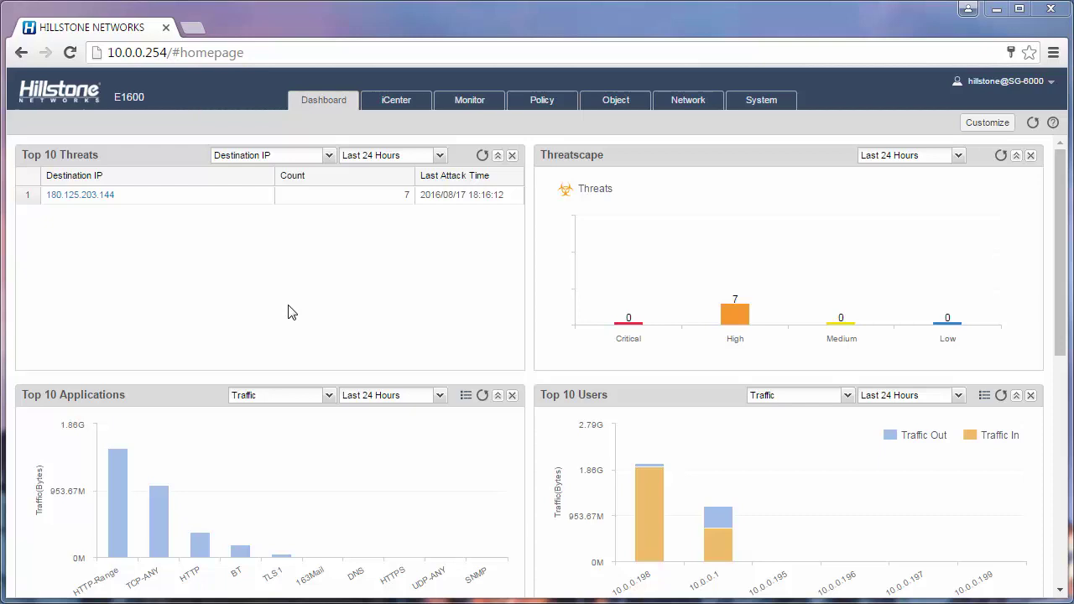
- Go to Network, expand VPN and open the SSL VPN page, which lists no instances yet
click(693, 105)
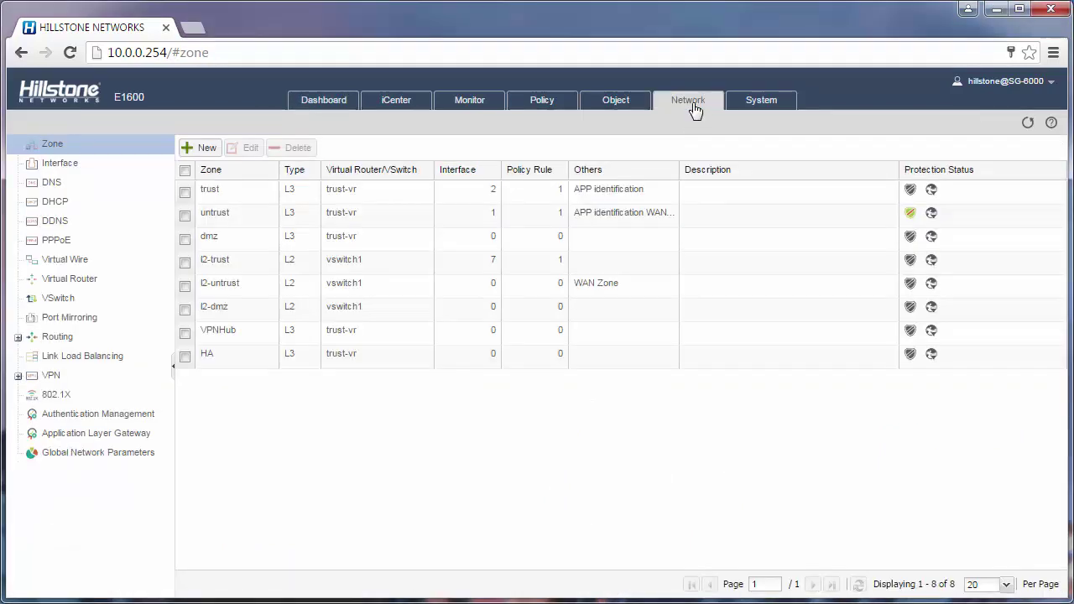
click(50, 376)
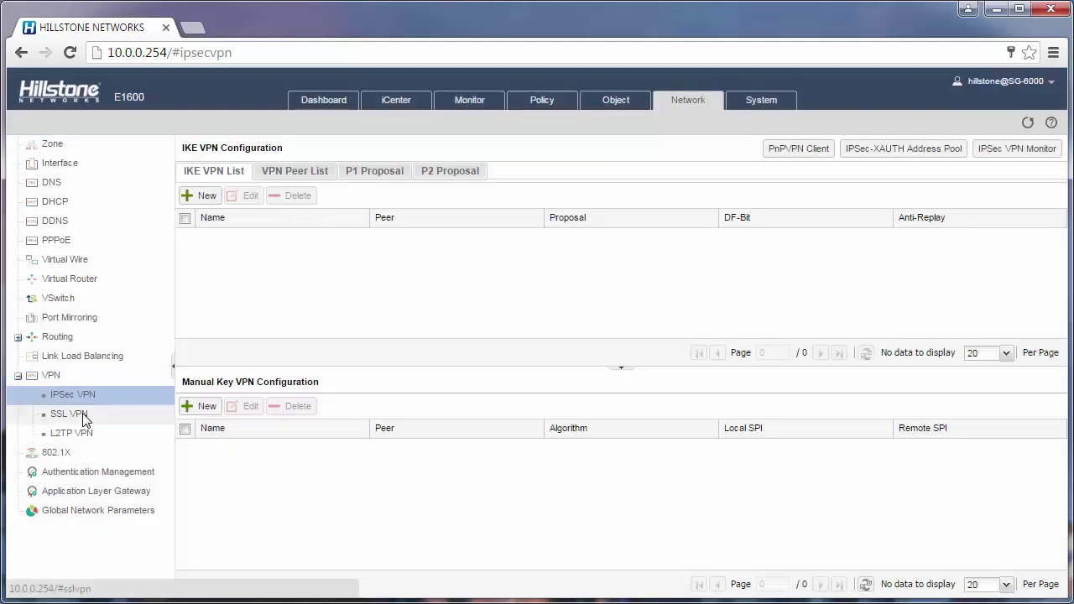
click(82, 413)
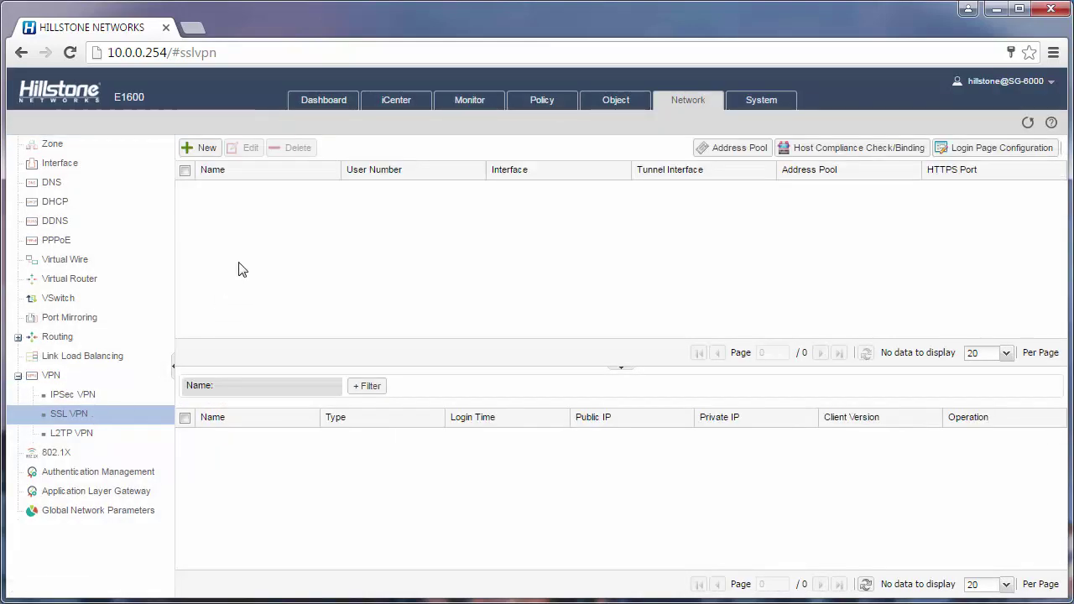
- Create a new SSL VPN named 'test' with the local AAA server added, and continue to the Interface step
click(209, 156)
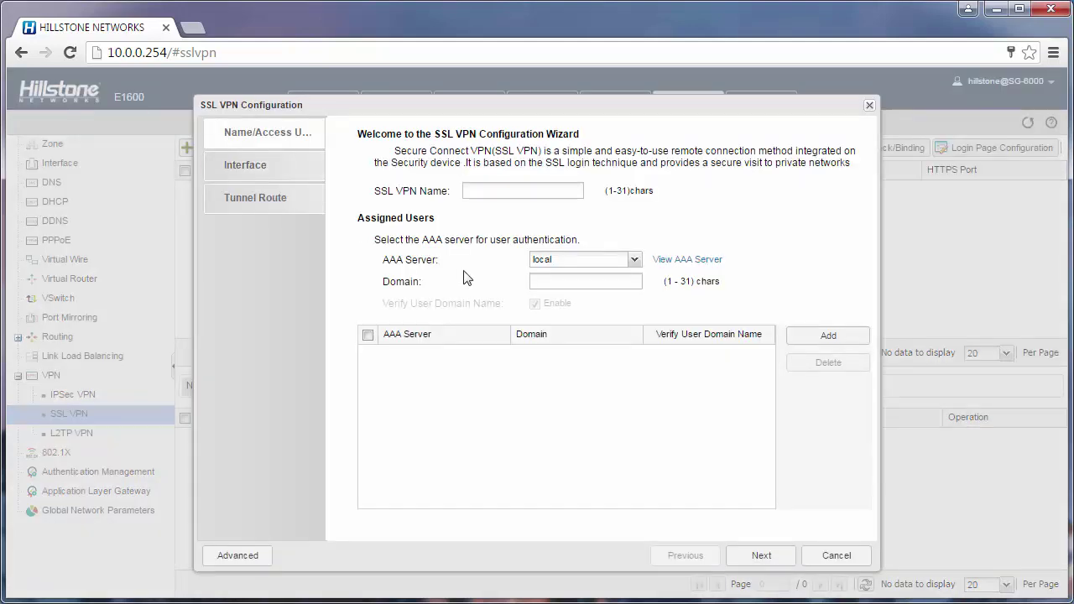
click(480, 198)
text(test)
click(591, 260)
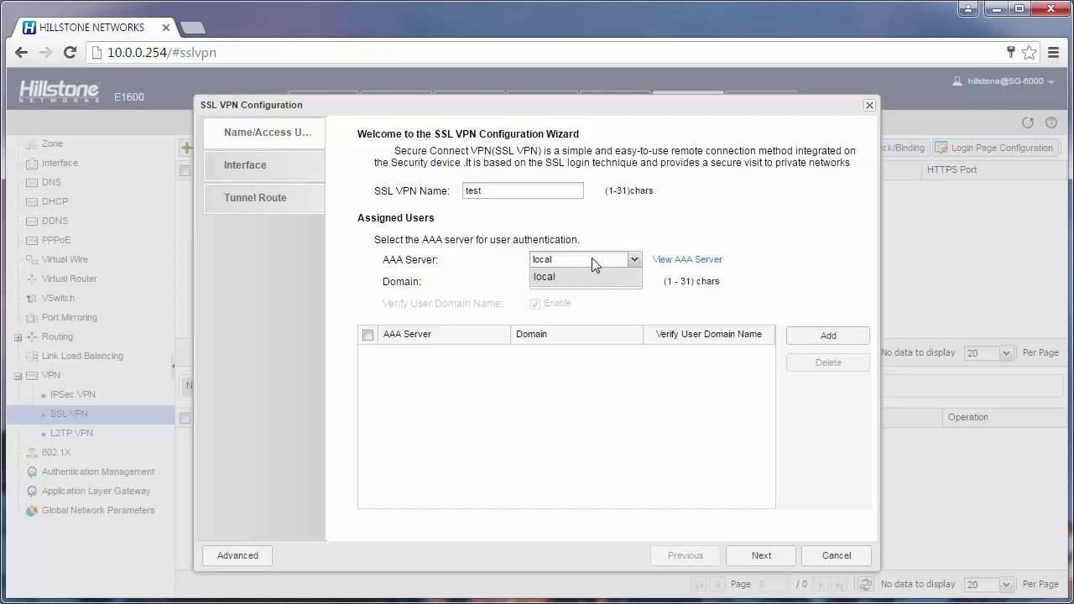
click(569, 283)
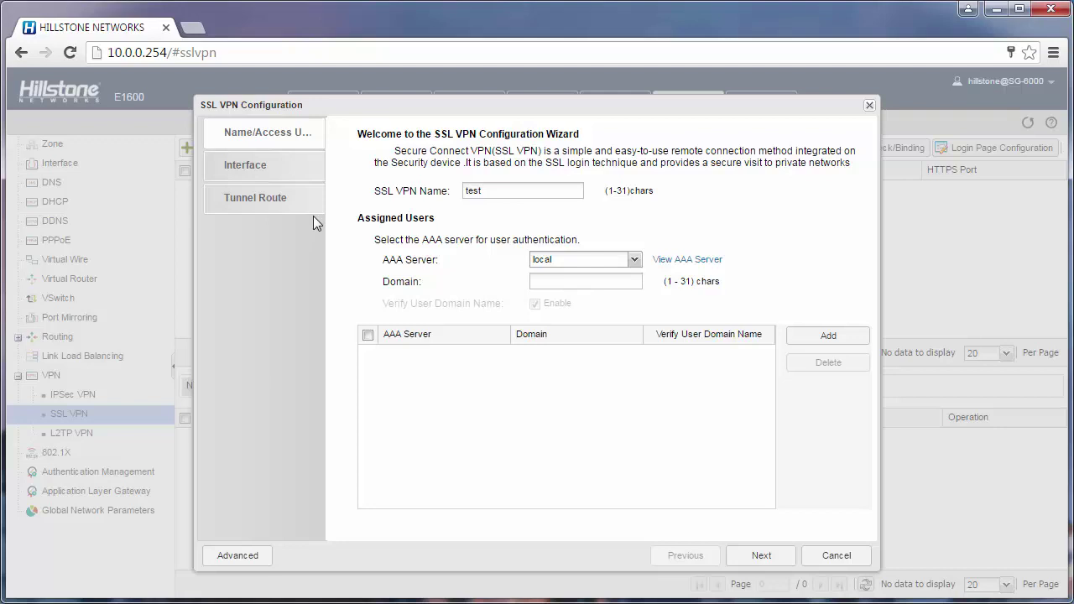
click(818, 344)
click(629, 359)
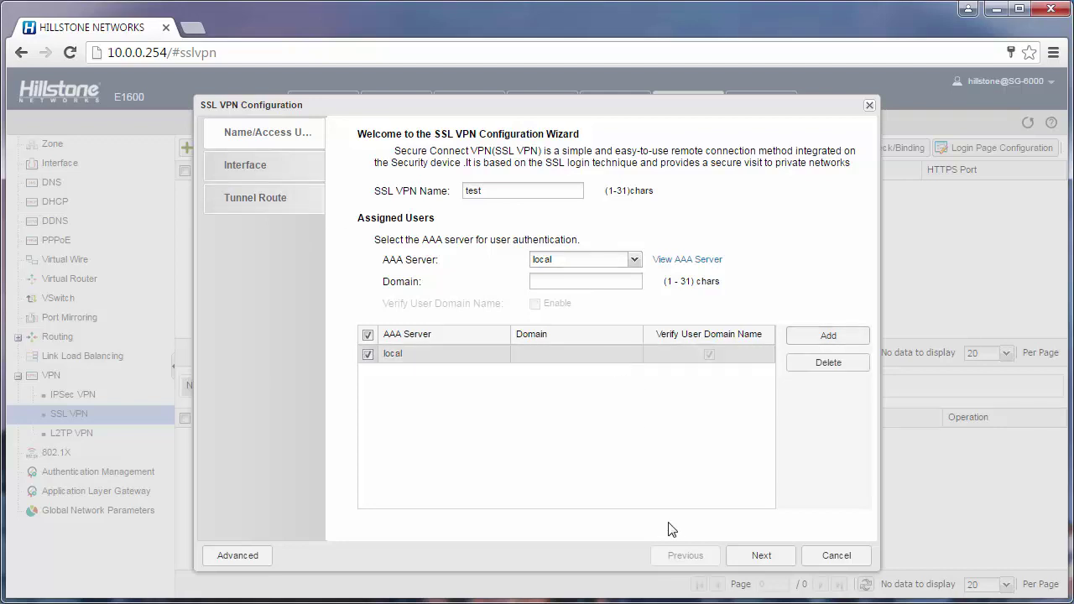
click(759, 558)
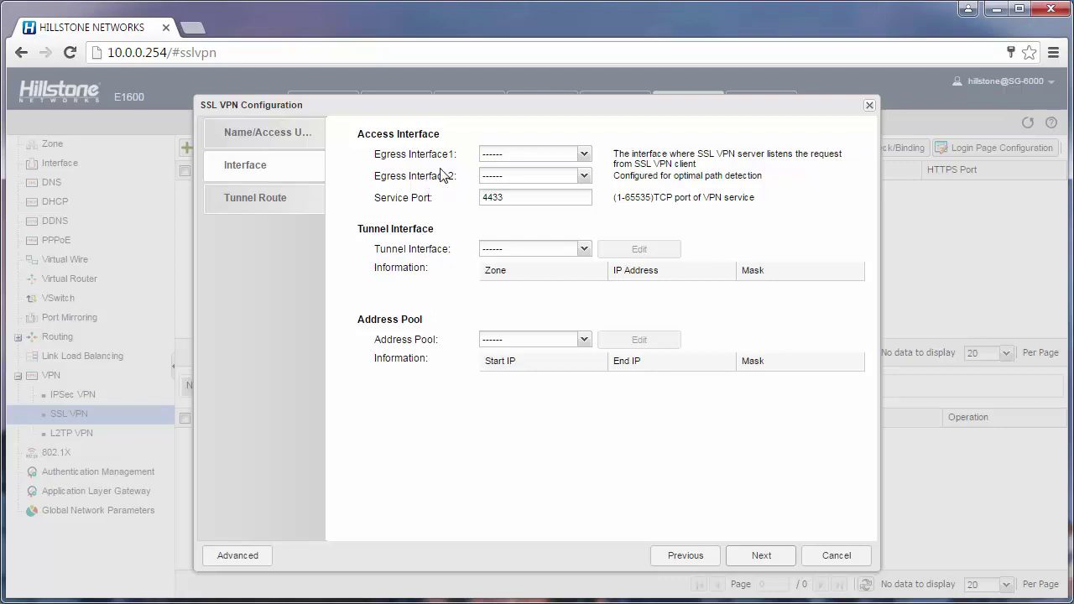
- Set egress interfaces ethernet0/8 and ethernet0/0 on port 4433, and choose a new tunnel interface
click(587, 154)
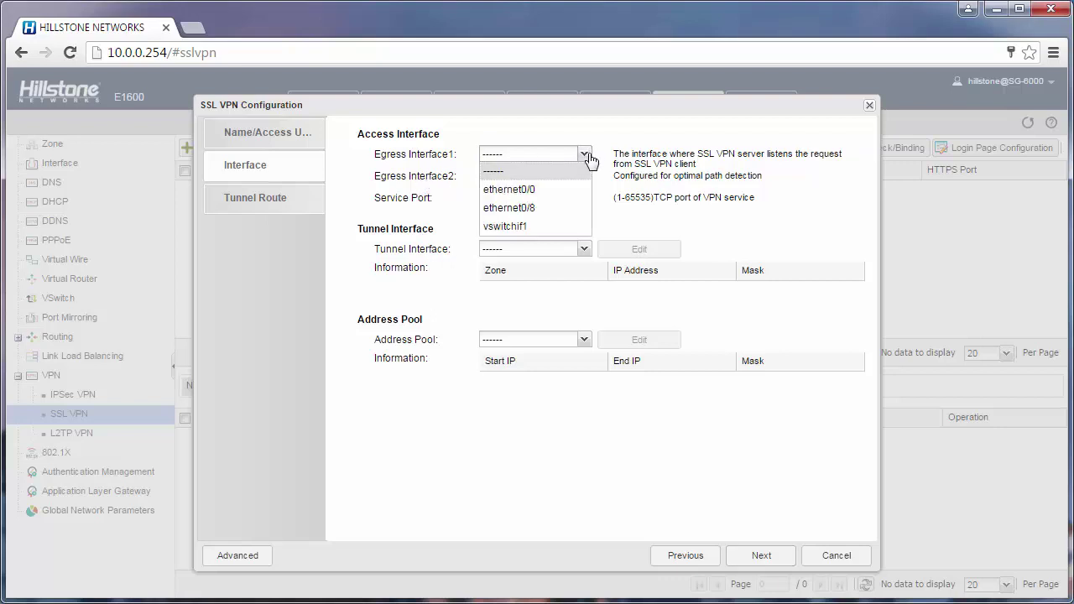
click(561, 209)
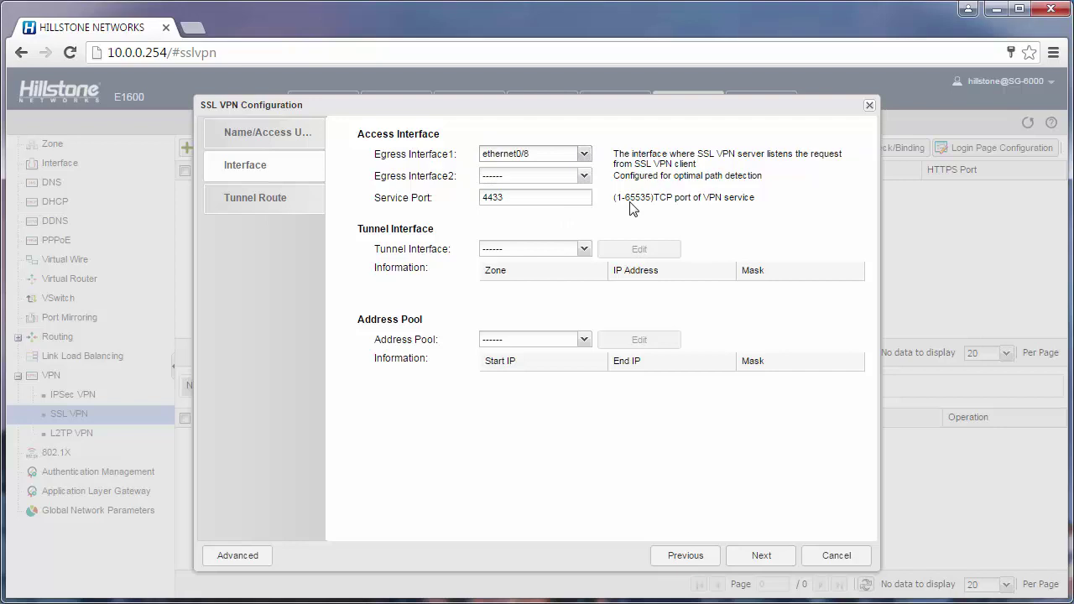
click(584, 176)
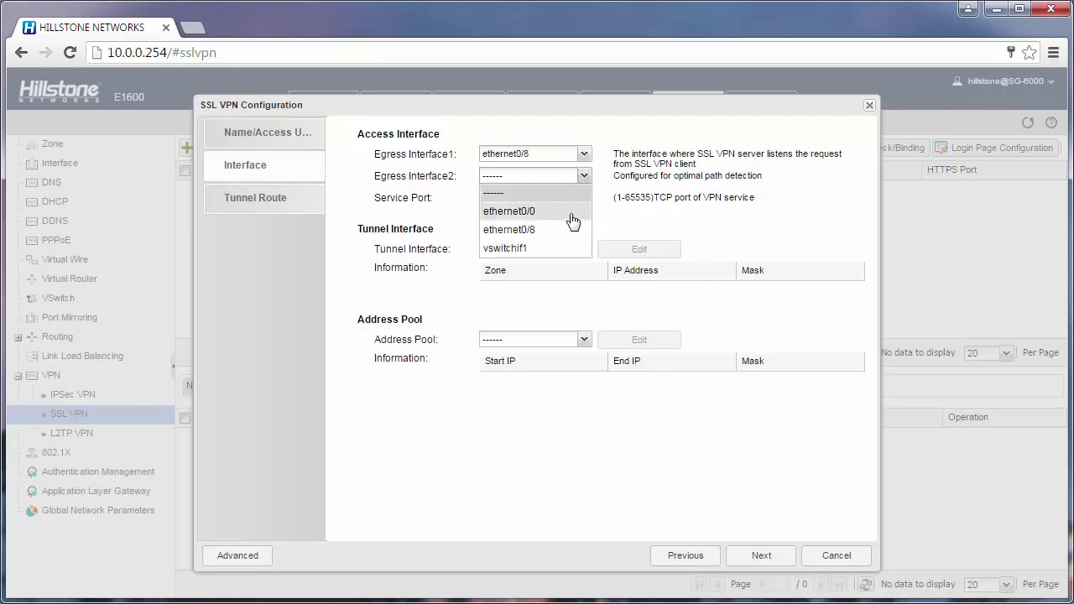
click(567, 214)
click(551, 198)
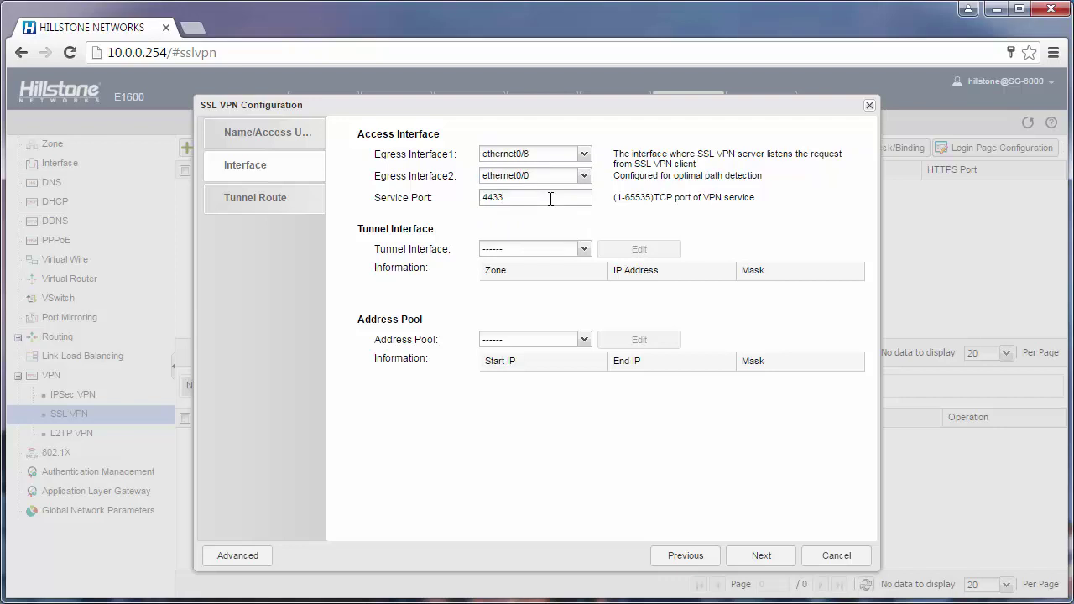
click(533, 250)
click(540, 289)
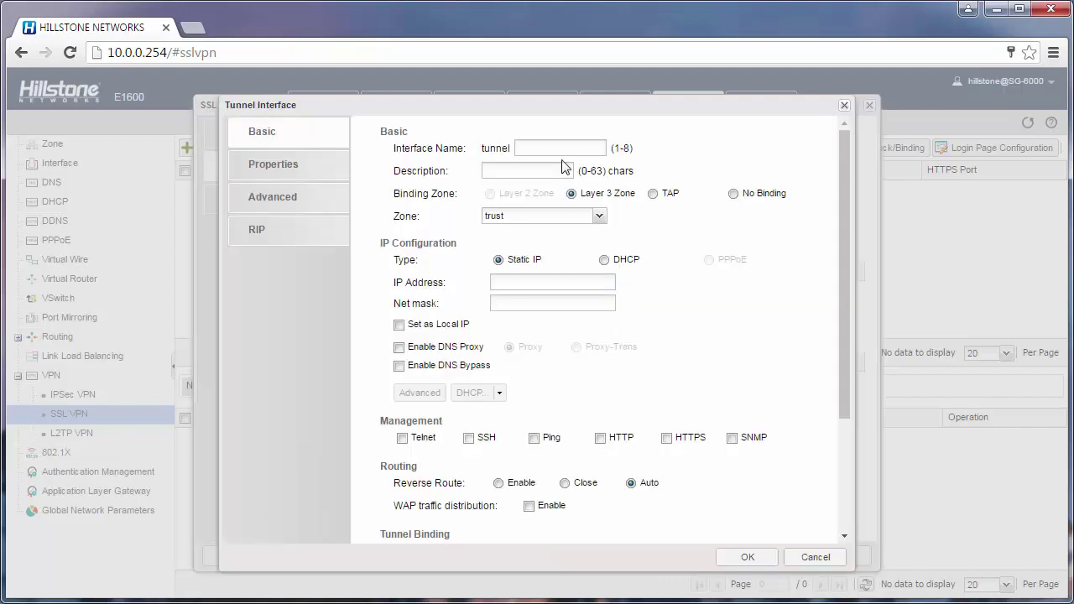
- Name the tunnel interface tunnel1 and give it IP 20.10.10.1 with net mask 24
click(565, 150)
text(1)
click(523, 280)
text(20)
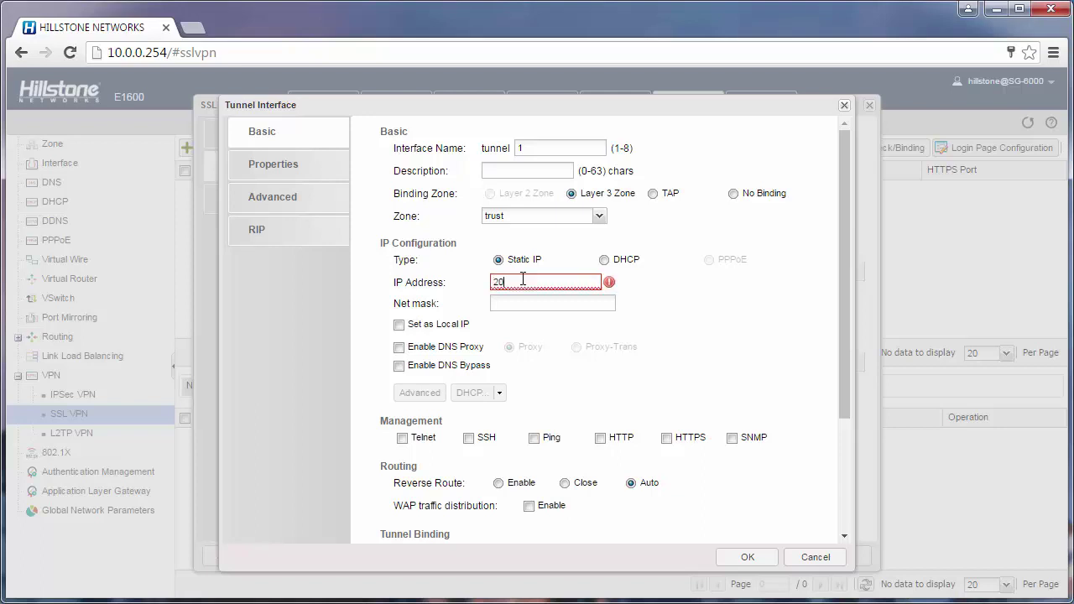
text(.10.10.0)
key(BackSpace)
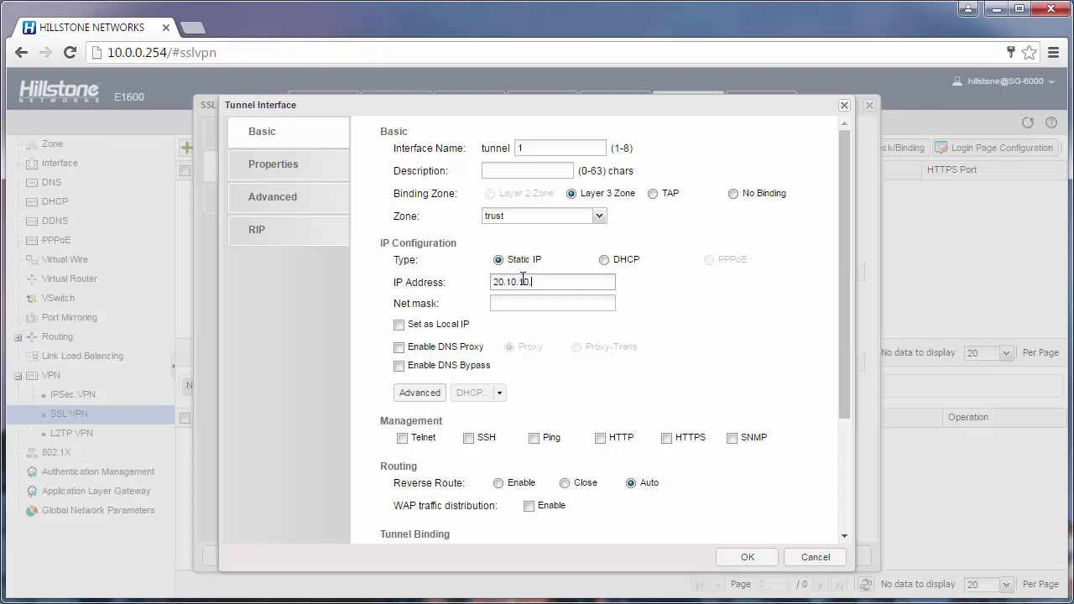
text(1)
click(526, 307)
text(34)
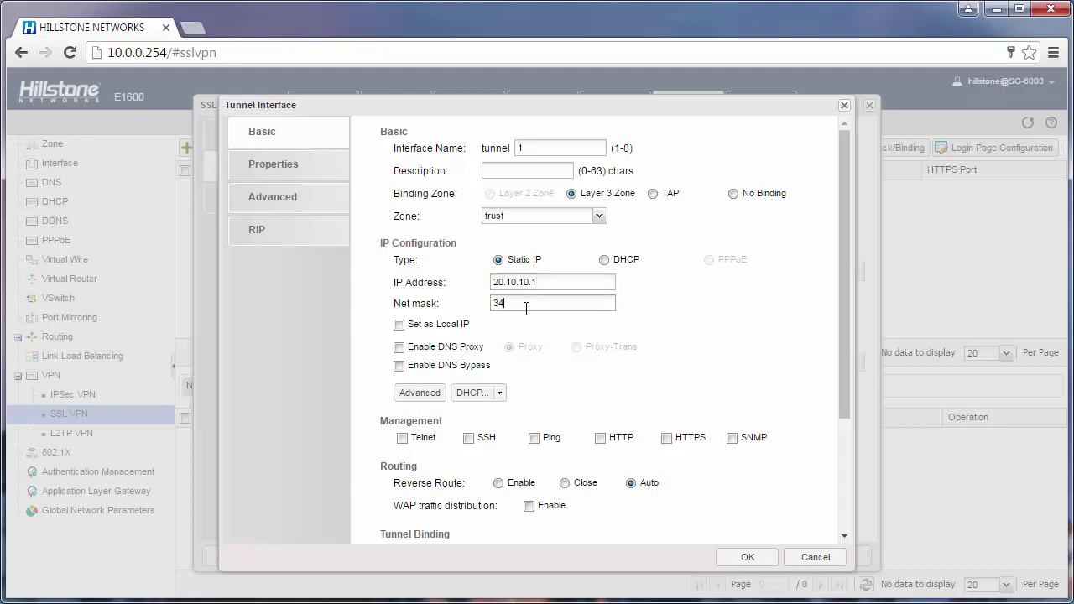
key(BackSpace)
key(BackSpace)
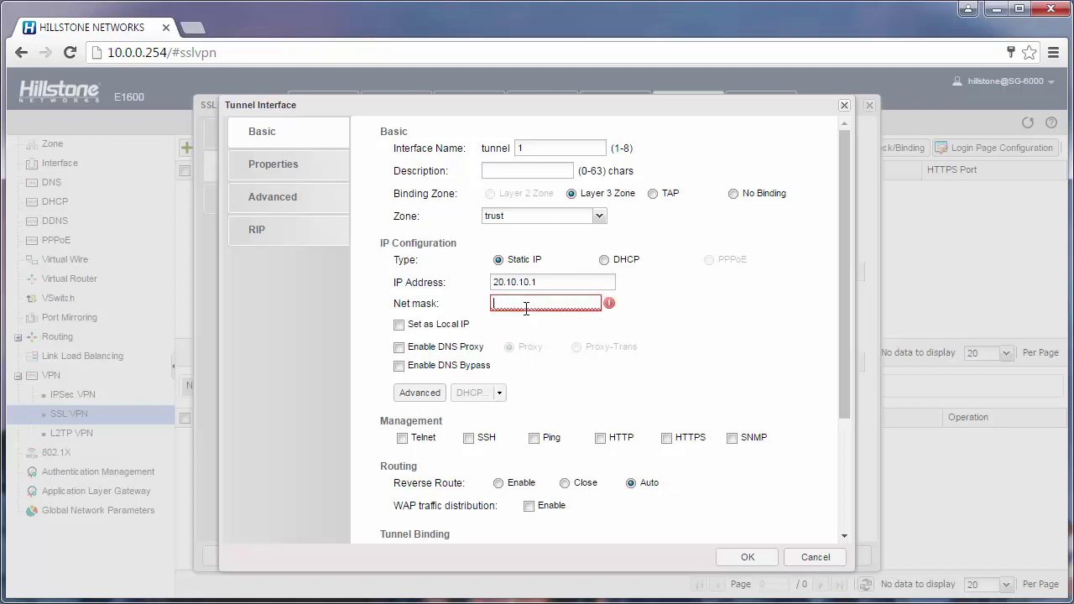
text(24)
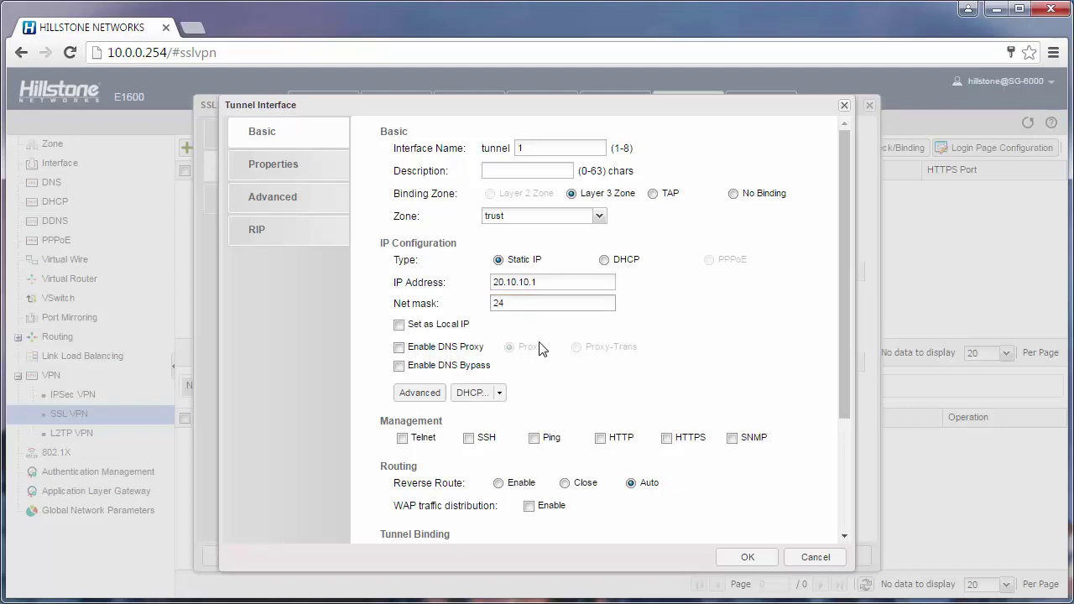
- Save tunnel1 as the VPN's tunnel interface and choose to create a new address pool
click(745, 559)
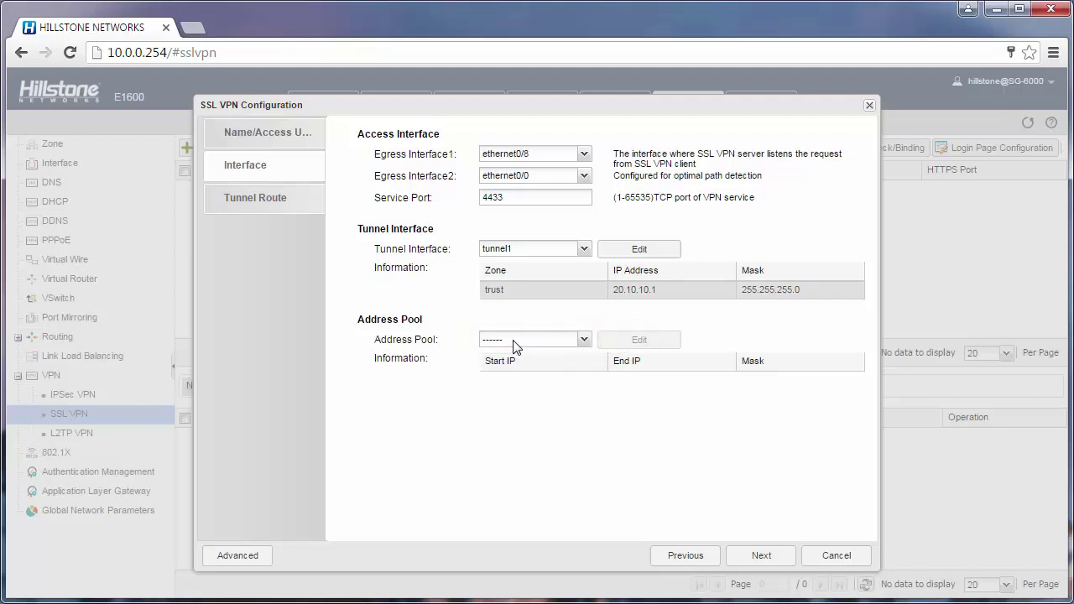
click(514, 340)
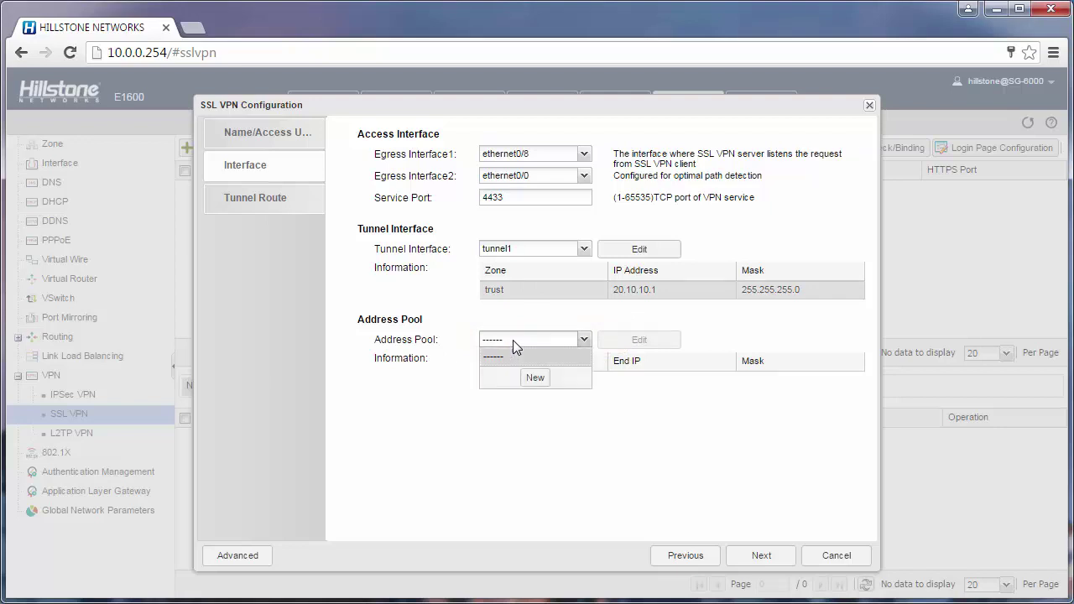
click(534, 379)
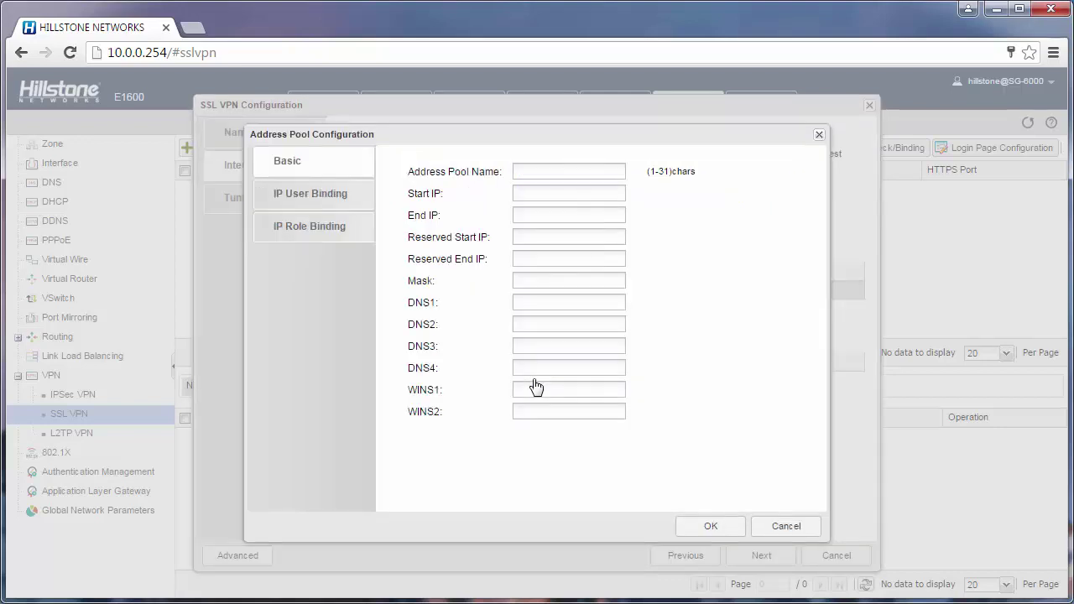
- Define address pool 'sslvpn' from 20.10.10.2 to 20.10.10.99 with mask 255.255.255.0
click(540, 172)
text(sslvpn)
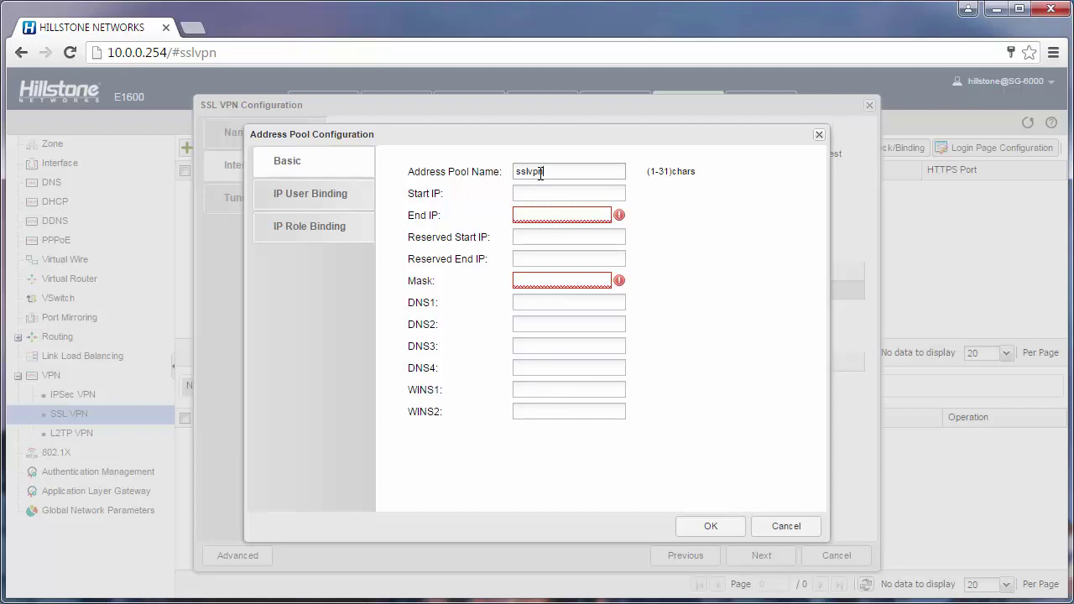
key(Tab)
text(20.)
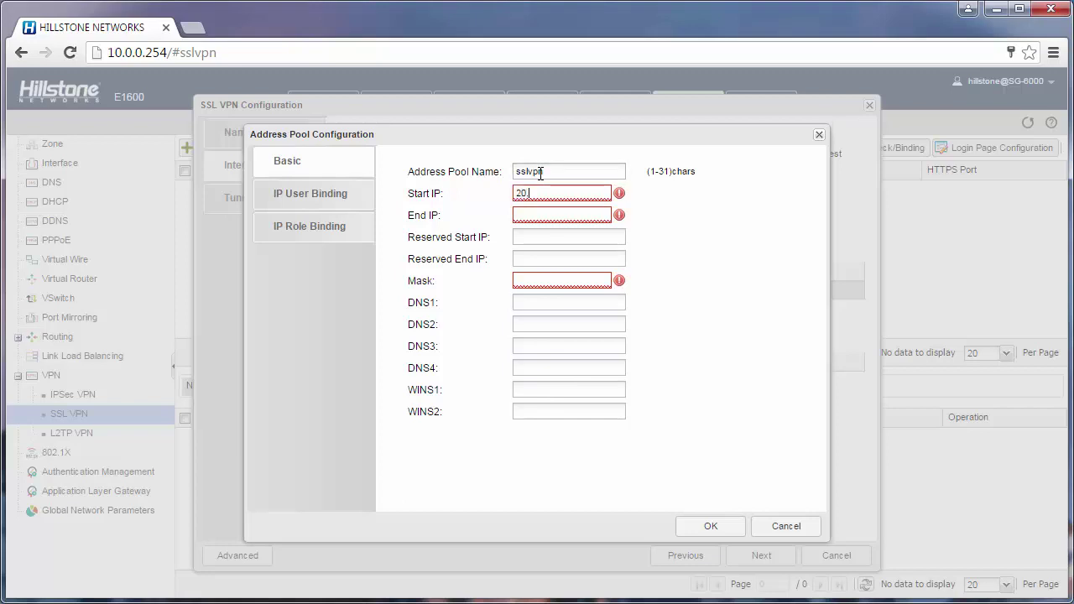
text(10.10.2)
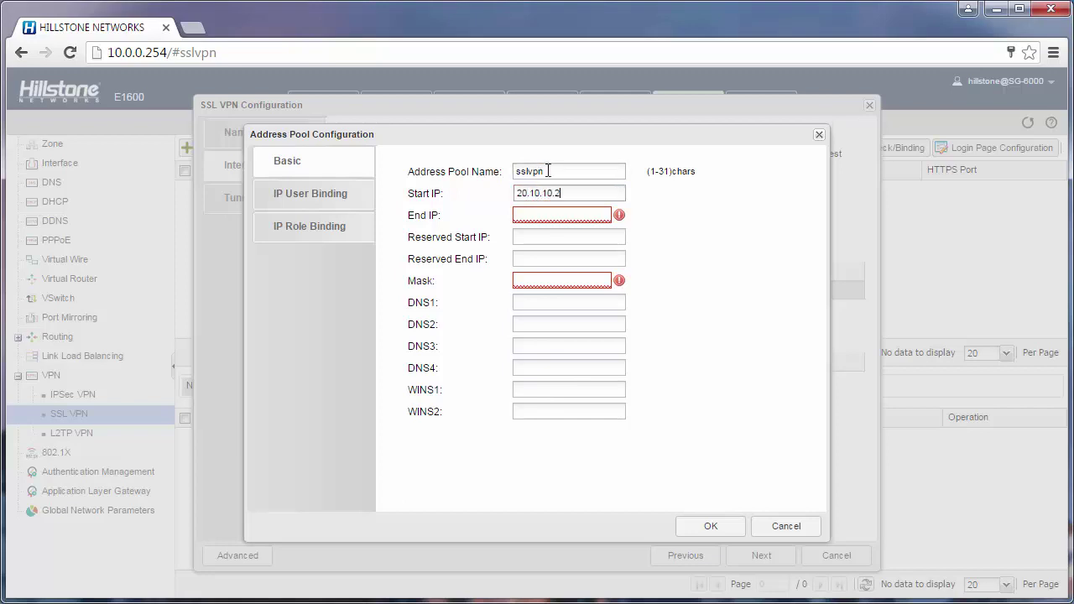
click(562, 216)
text(20.10.10.)
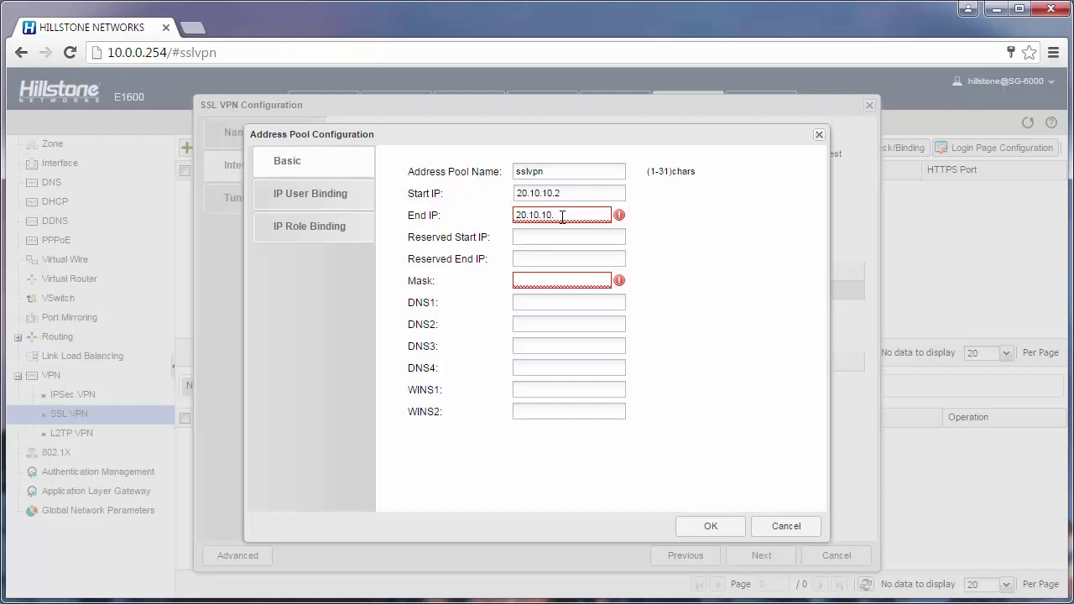
text(99)
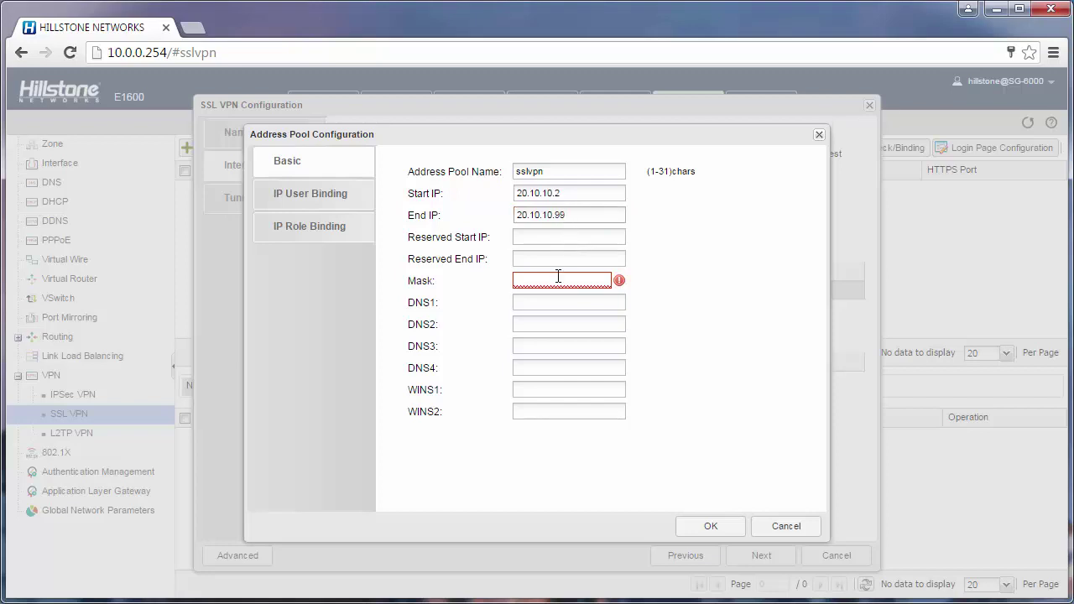
click(535, 281)
text(255.255.2)
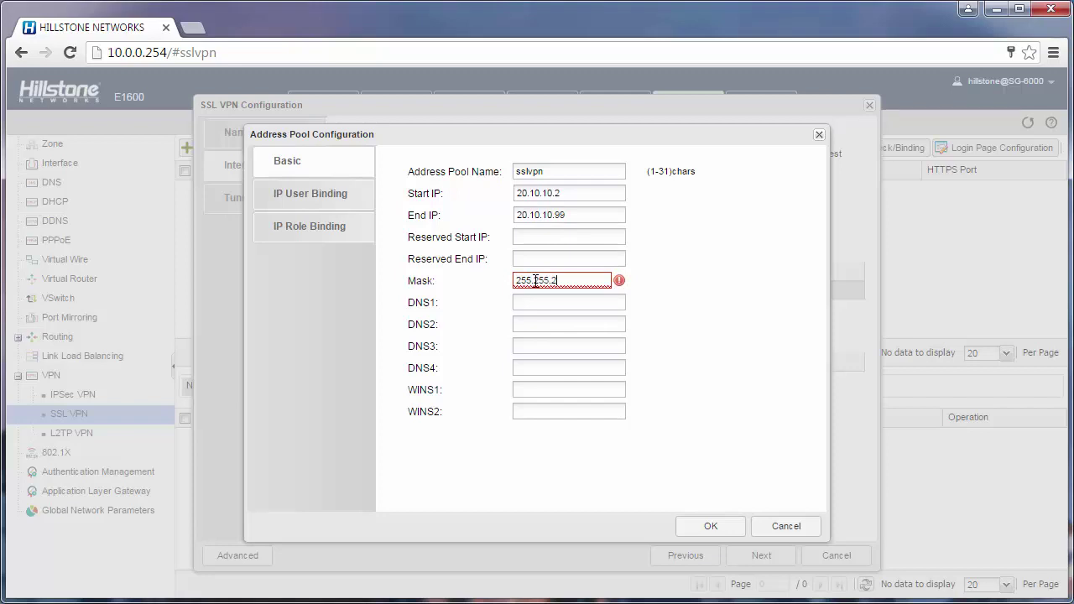
text(55.0)
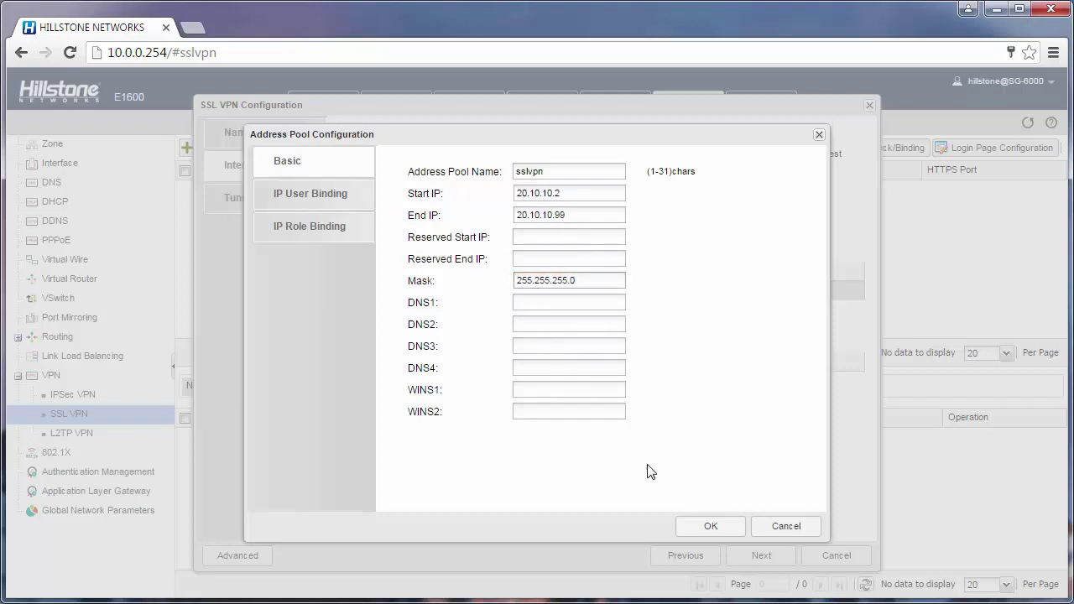
click(699, 529)
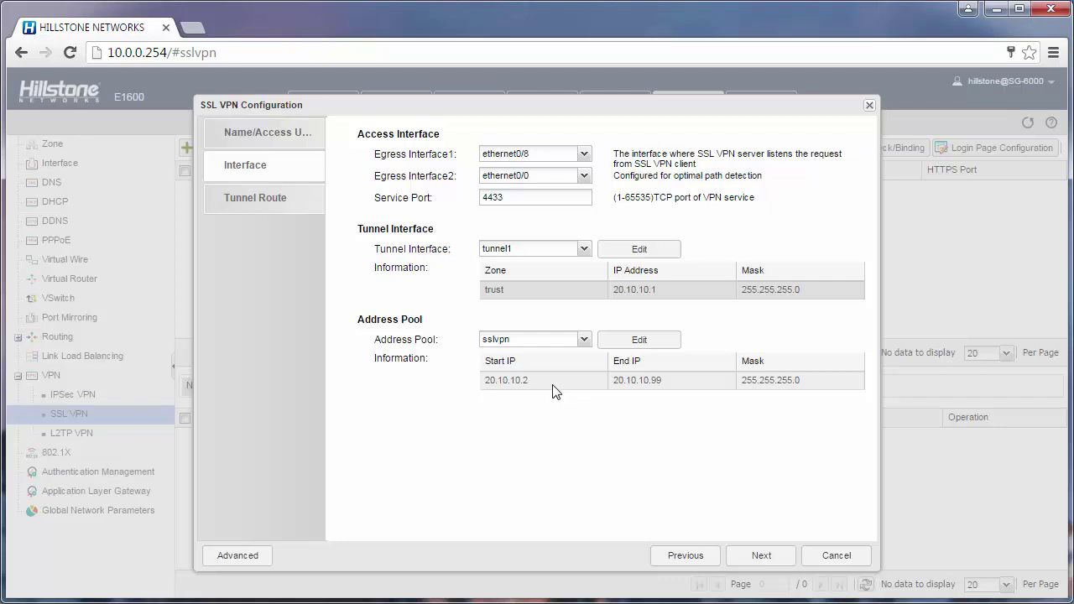
- Keep the default 0.0.0.0 tunnel route, finish the wizard, and select the new 'test' instance
click(759, 556)
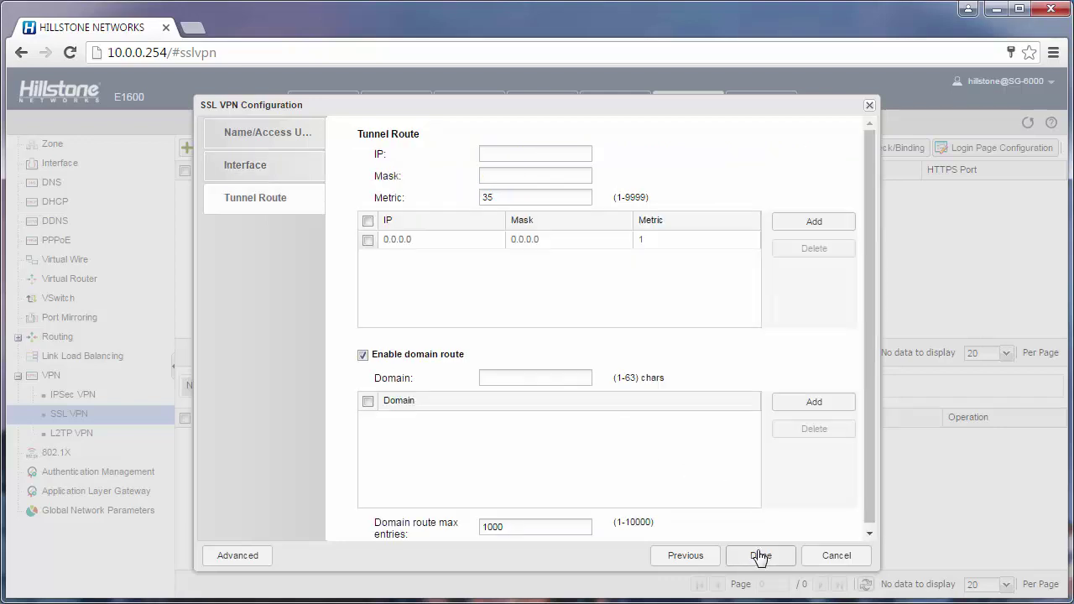
click(462, 246)
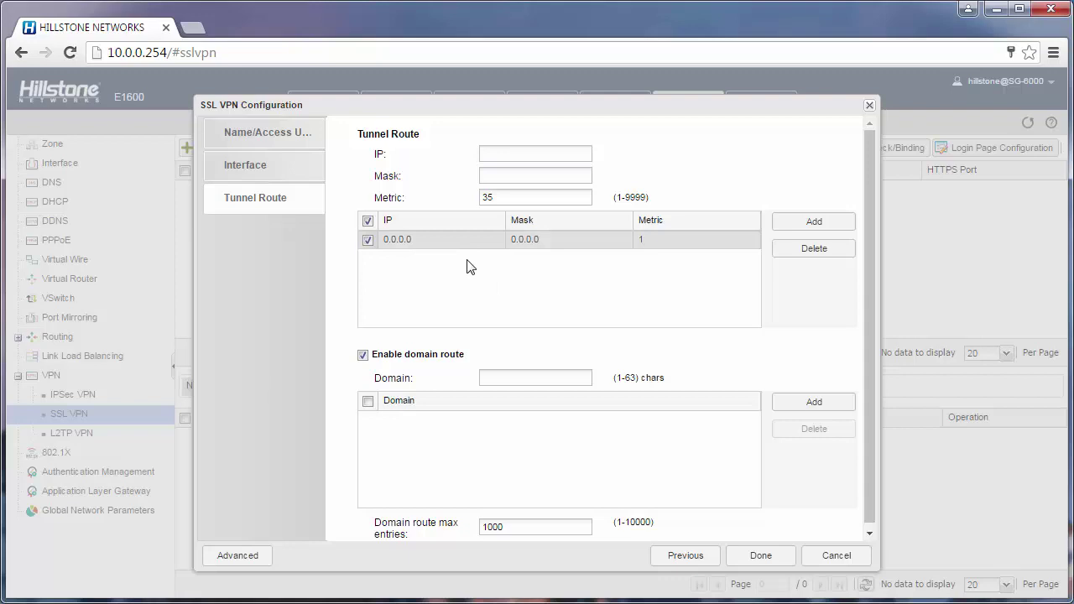
click(772, 559)
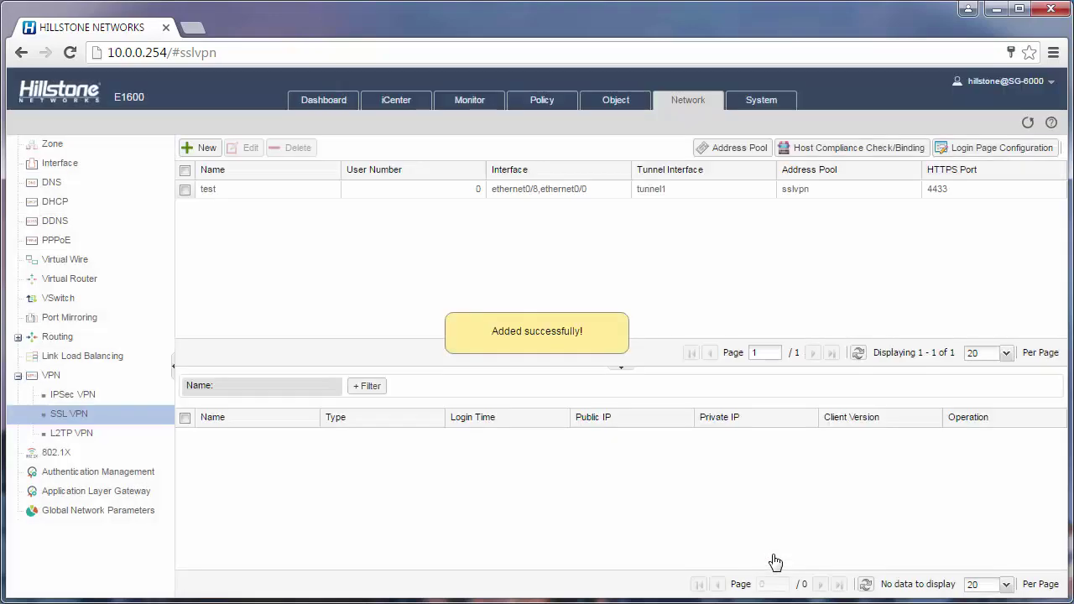
click(185, 191)
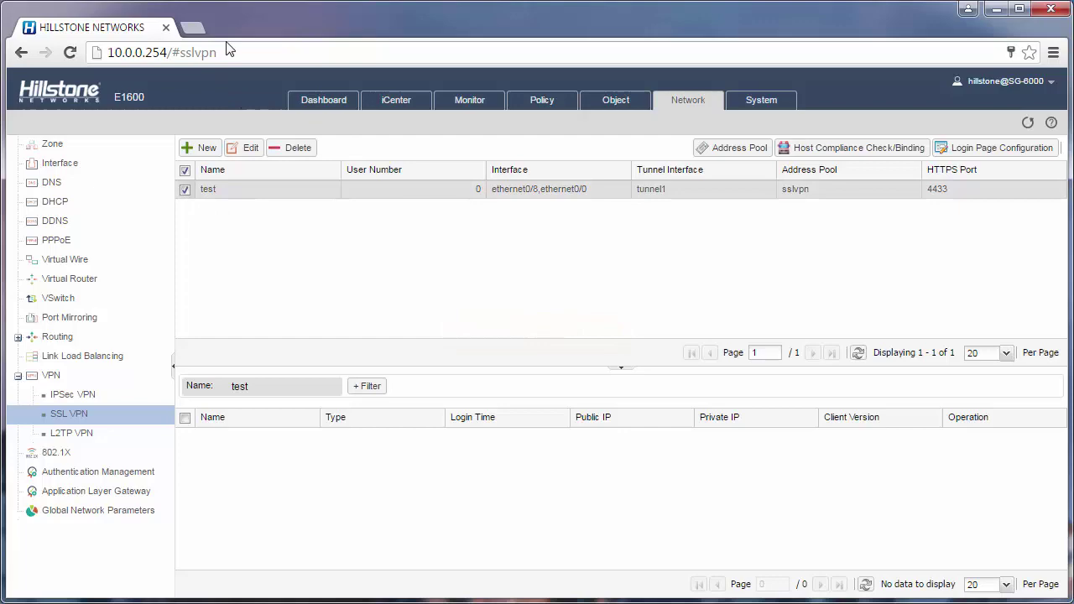
- Look up ethernet0/8's public address in the interface list and enter it with port 4433 in a new tab
click(624, 109)
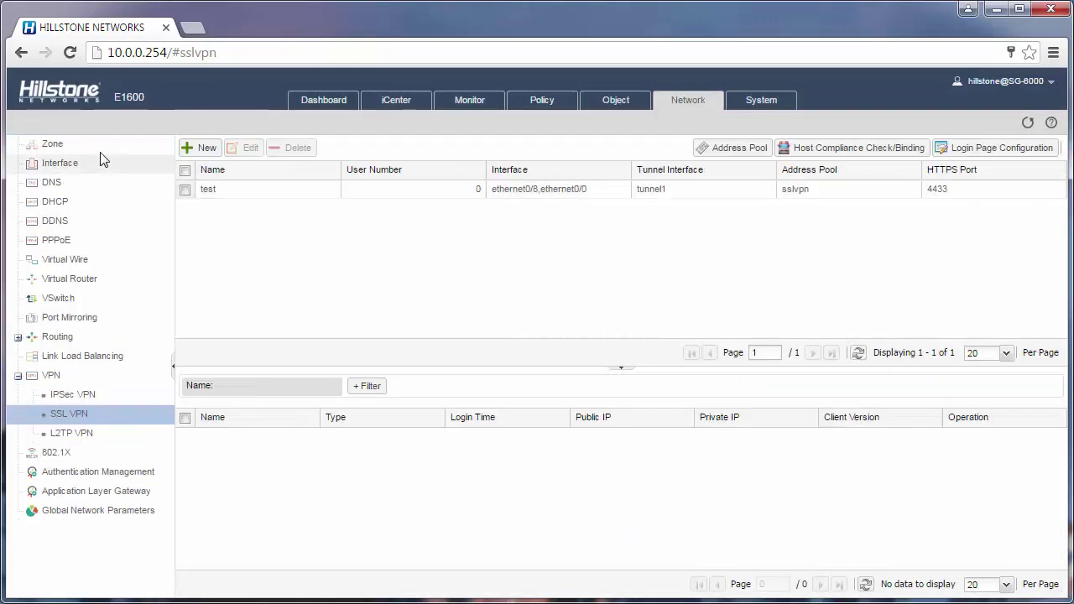
click(95, 161)
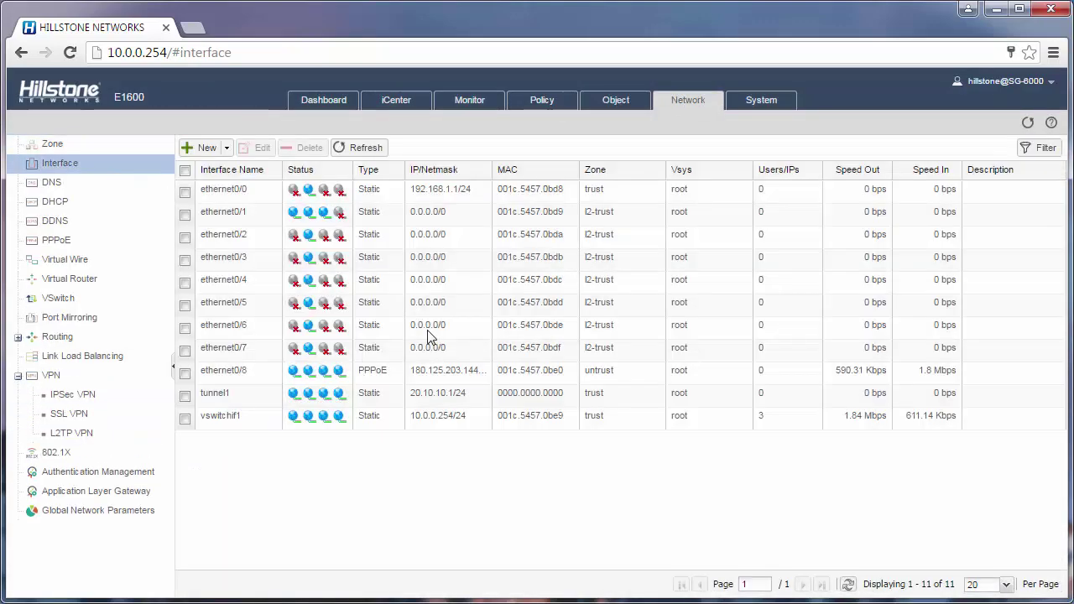
click(453, 373)
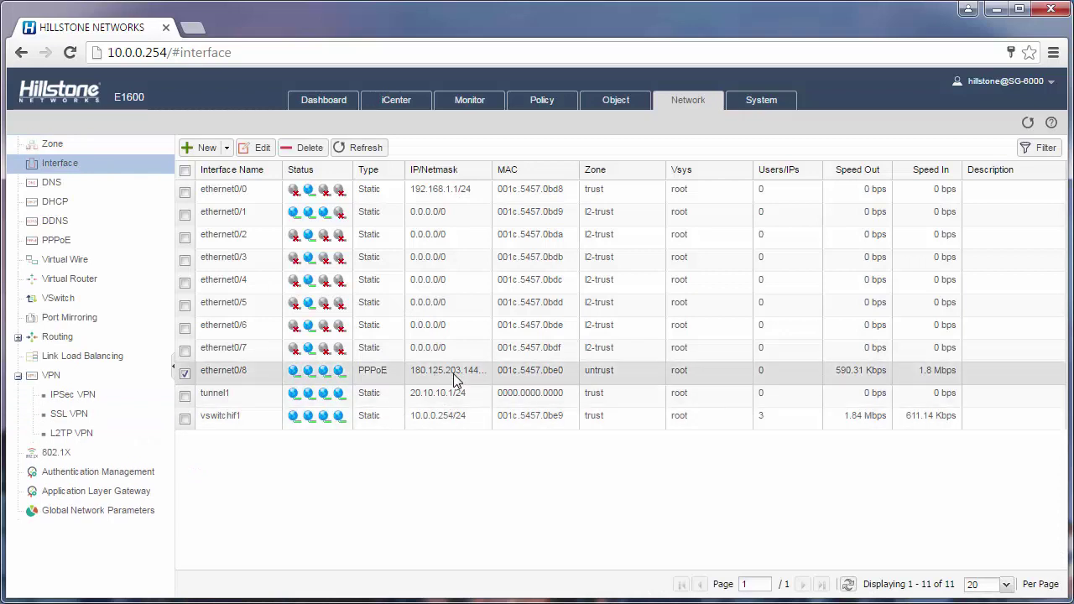
click(191, 31)
text(180.125.203.144:4433)
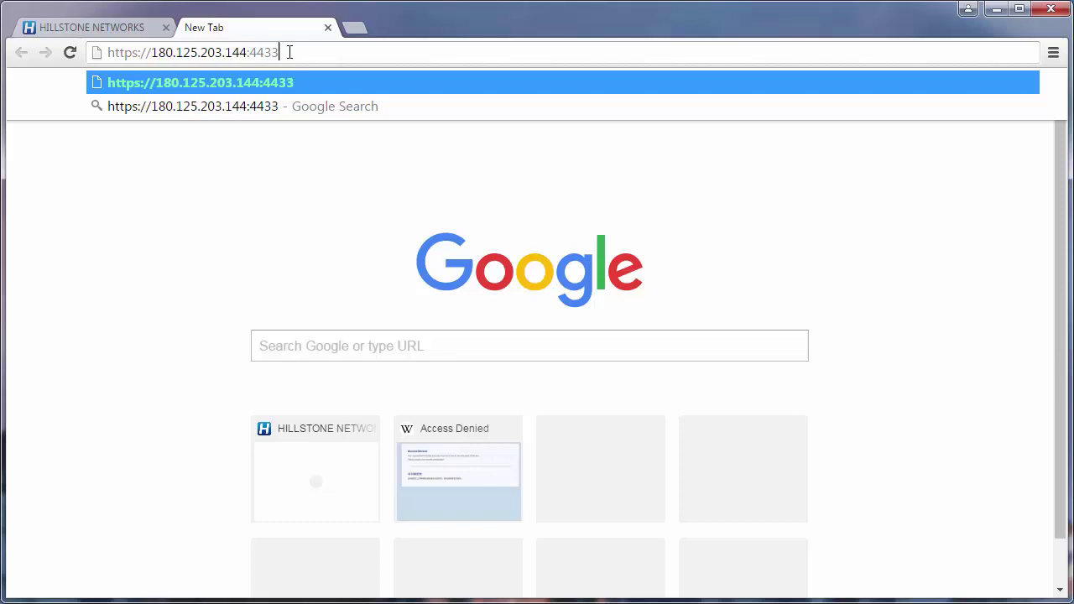
key(Return)
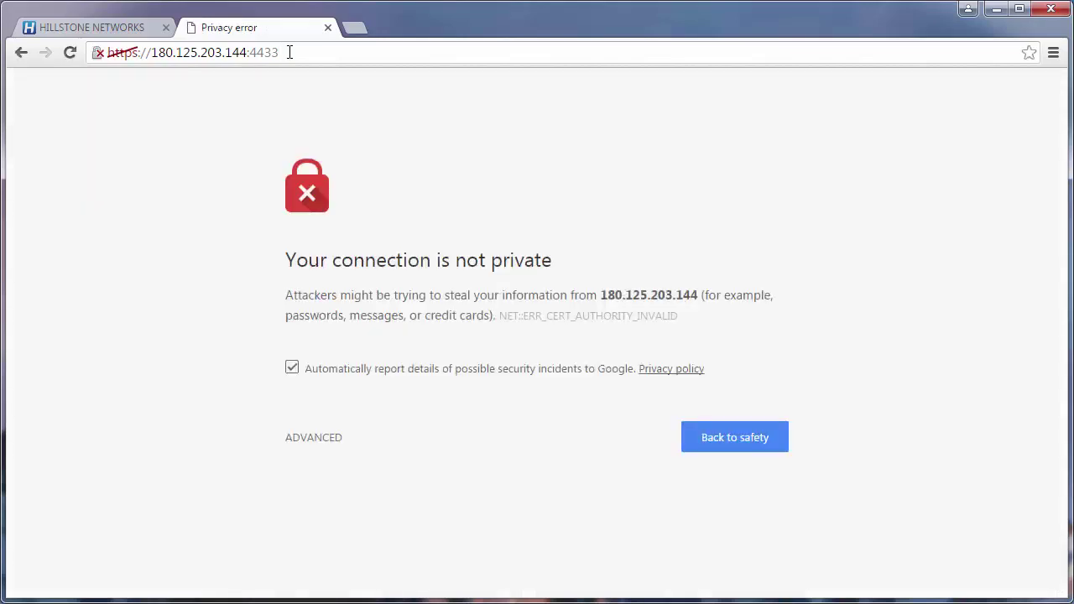
click(306, 439)
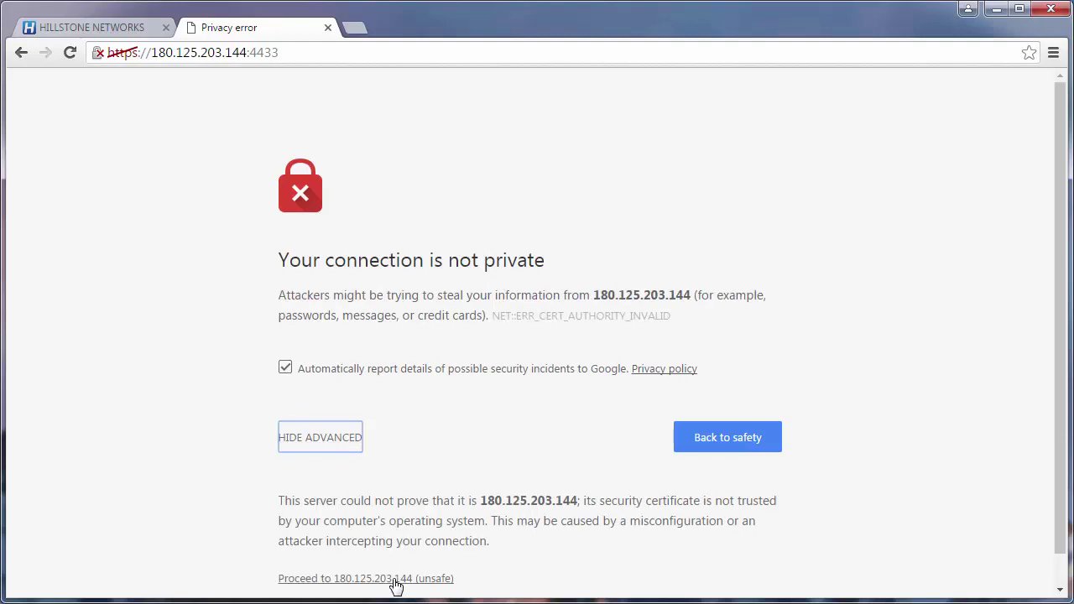
click(395, 579)
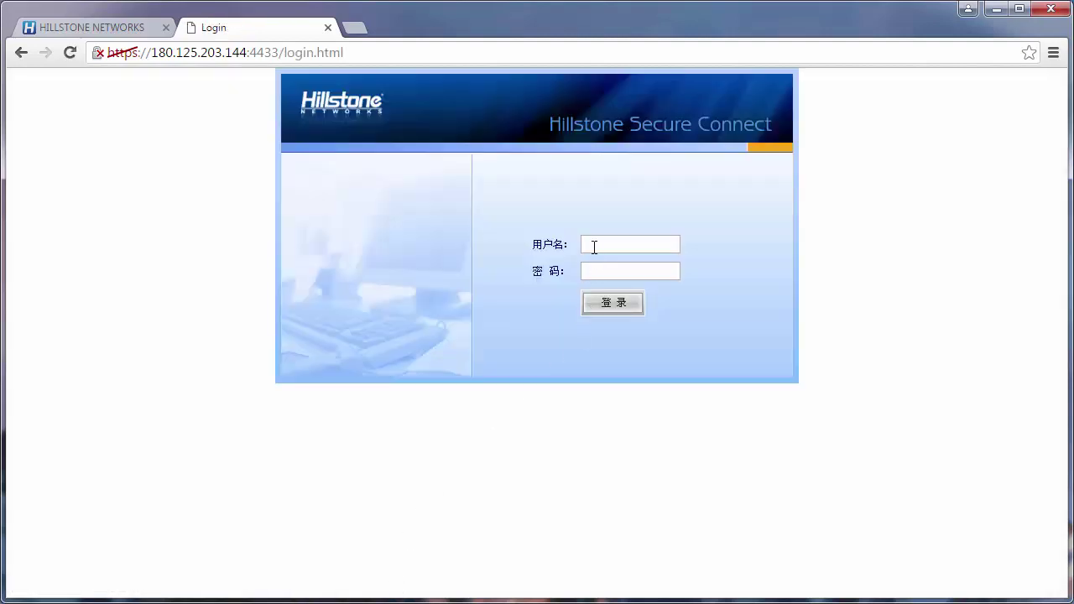
click(593, 246)
- Switch back to the Hillstone WebUI tab showing the interface list
click(123, 35)
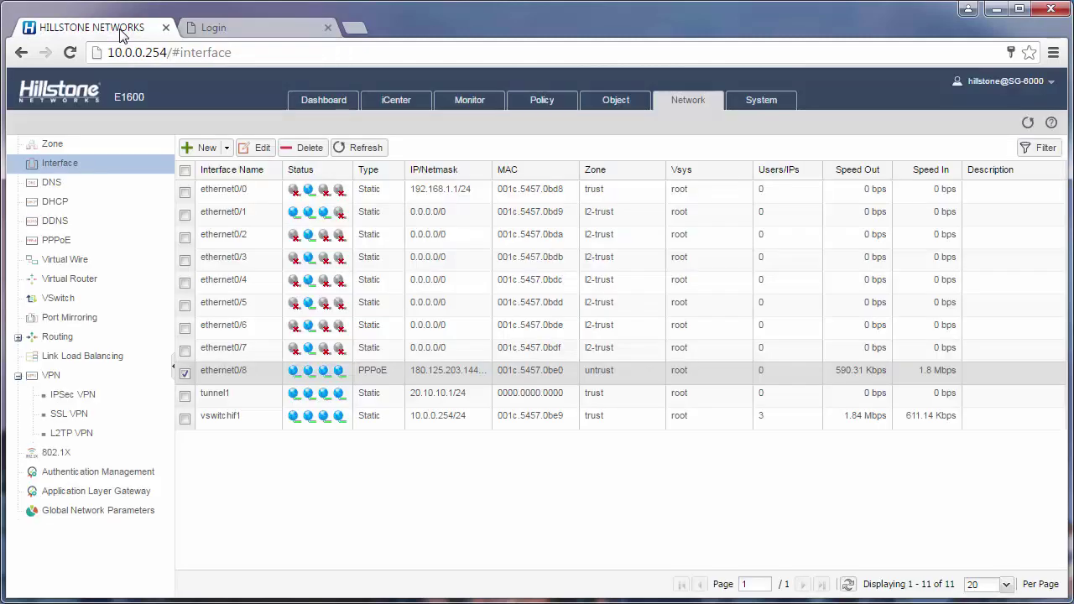